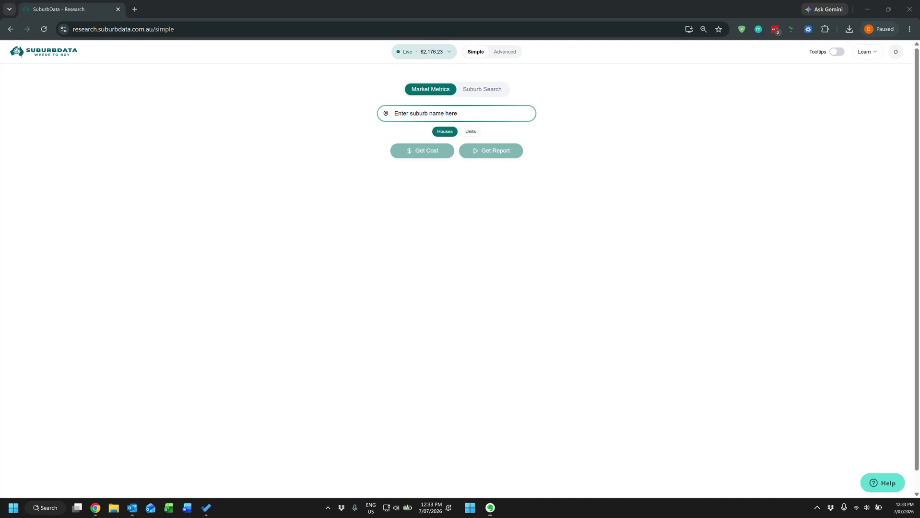
Generate a Market Metrics report for units in CRONULLA NSW 2230 and confirm the charge
click(525, 114)
text(balmia)
key(BackSpace)
key(BackSpace)
key(BackSpace)
key(BackSpace)
text(cronulla)
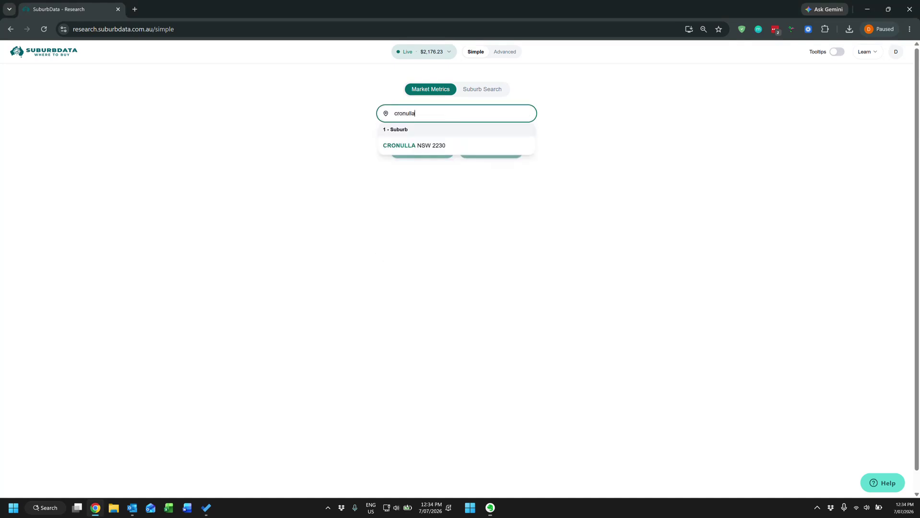
click(458, 146)
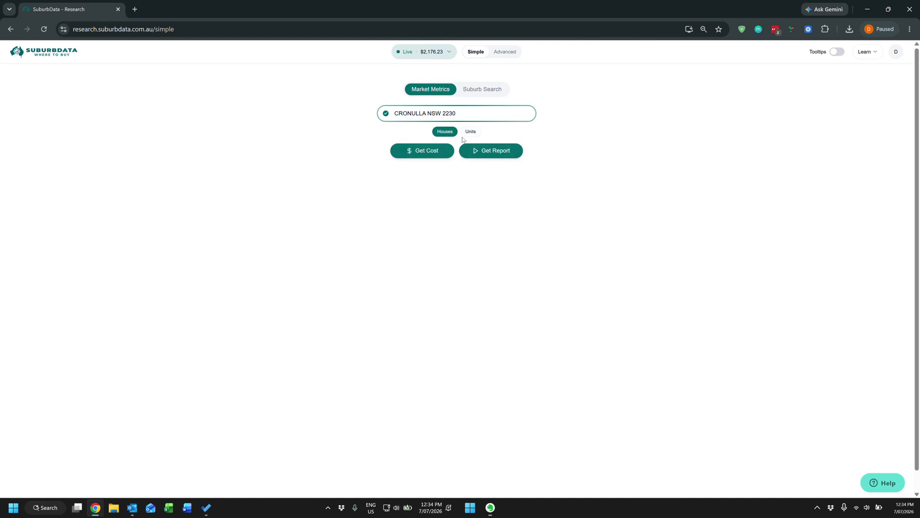
click(470, 132)
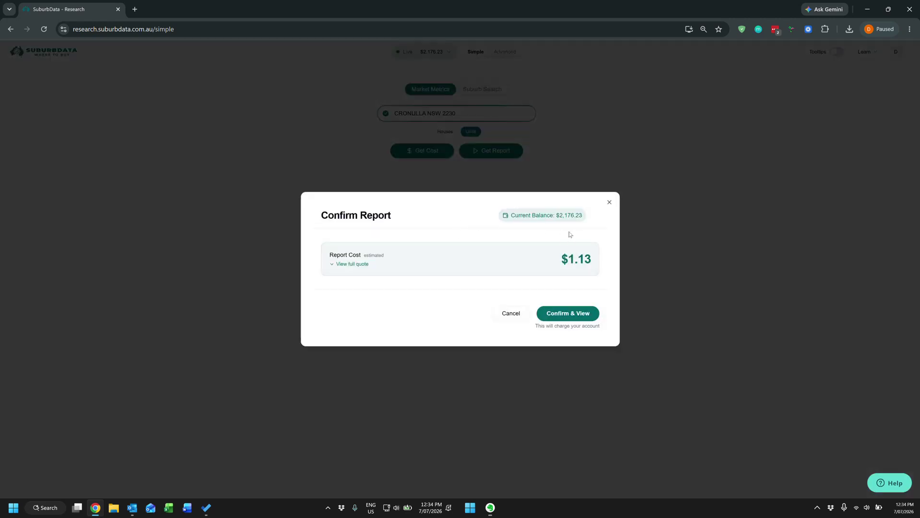
click(584, 315)
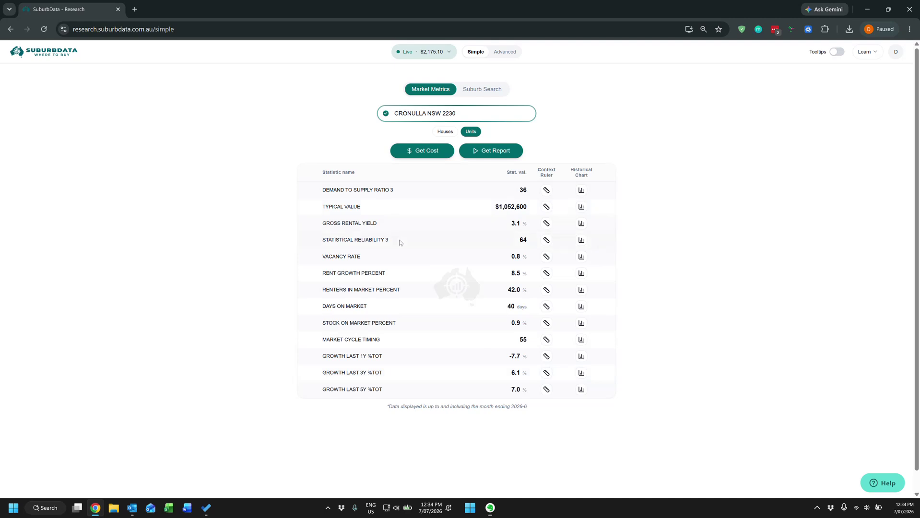
Turn on tooltips to read the explanations of the report's statistics, and turn them off again
drag(401, 191, 321, 191)
click(867, 53)
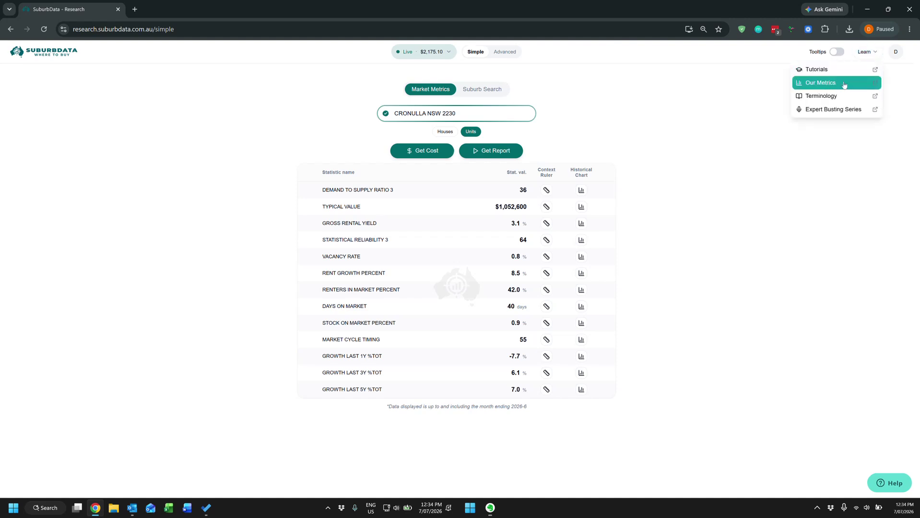
click(838, 52)
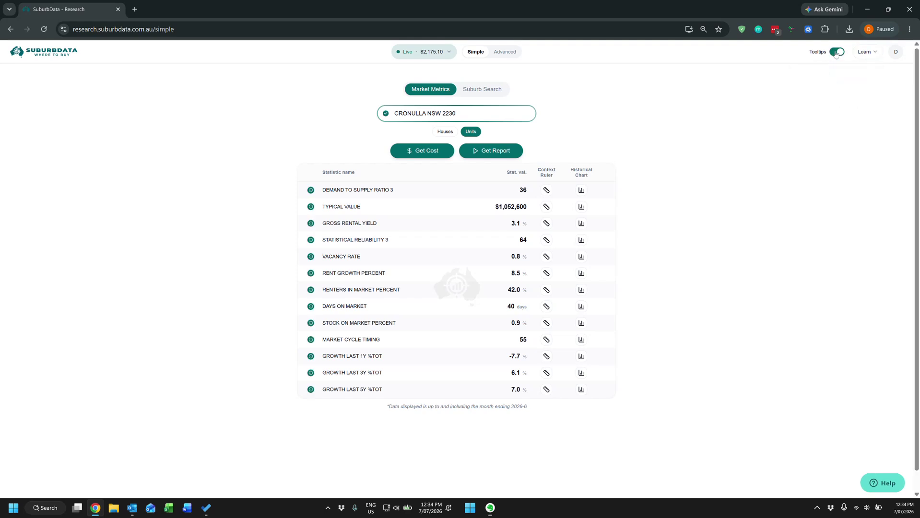
mouse_move(311, 275)
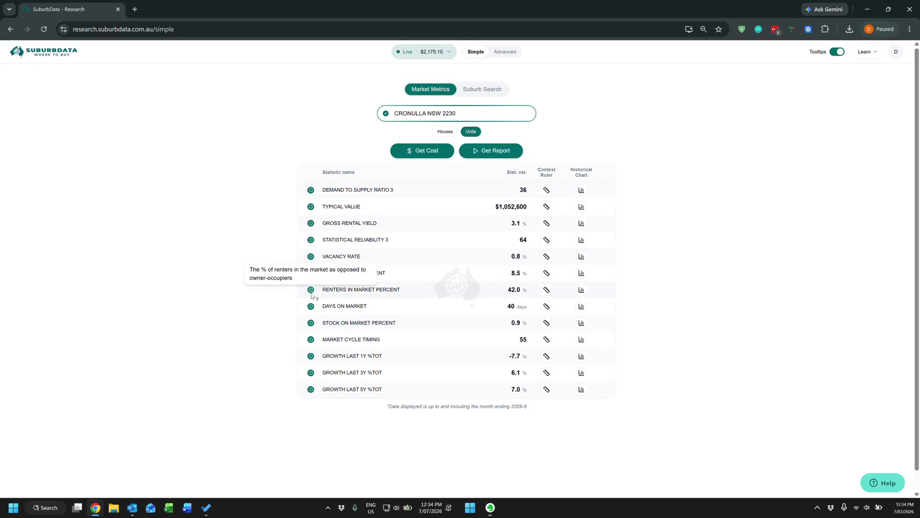
mouse_move(311, 310)
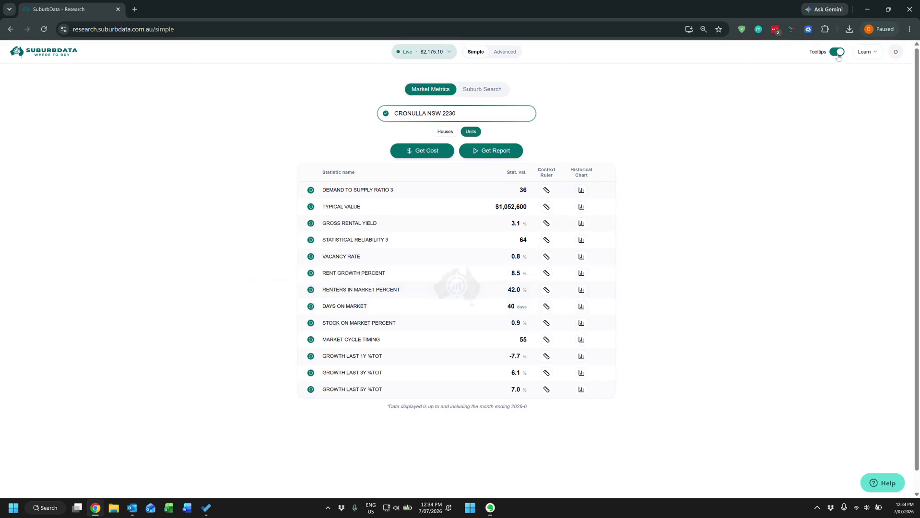
click(838, 52)
View the Context Ruler for Demand to Supply Ratio 3, close it, and examine the five-year growth value
click(548, 190)
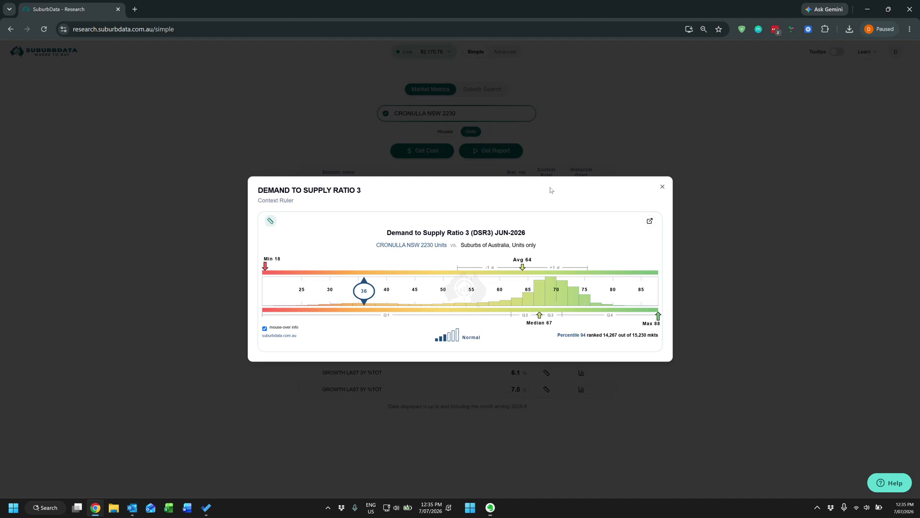
click(662, 187)
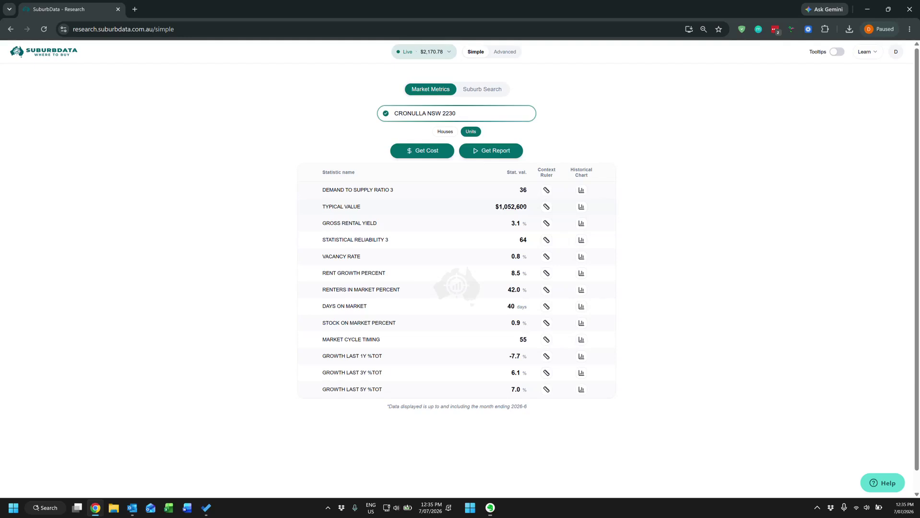
drag(529, 392, 508, 391)
Start a Suburb Search limited to NSW by excluding ACT, SA, TAS, NT, VIC, QLD and WA
click(485, 91)
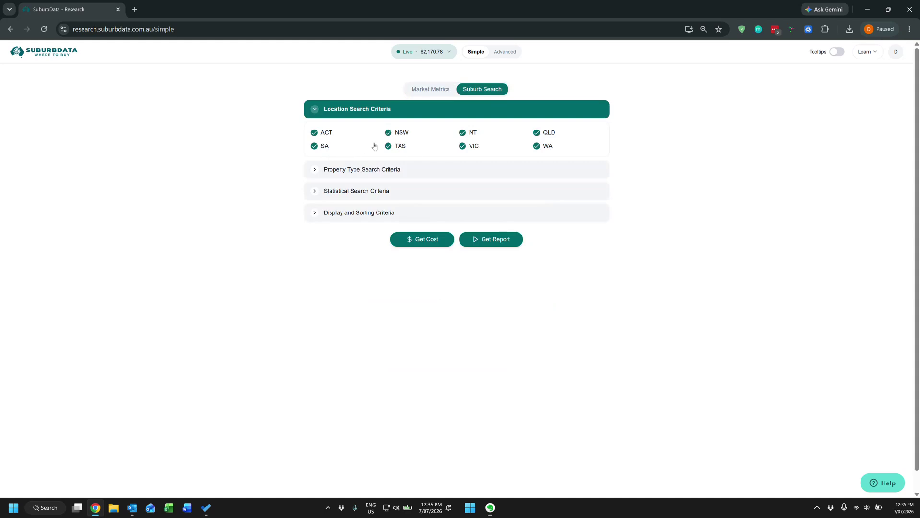
click(315, 133)
click(314, 146)
click(389, 146)
click(462, 133)
click(462, 146)
click(537, 133)
click(537, 146)
Adjust the property type criteria for the suburb search
click(527, 167)
click(354, 168)
click(314, 168)
Set the Typical Value minimum to 0, lower its maximum, and set the Statistical Reliability 3 minimum to 60
click(351, 193)
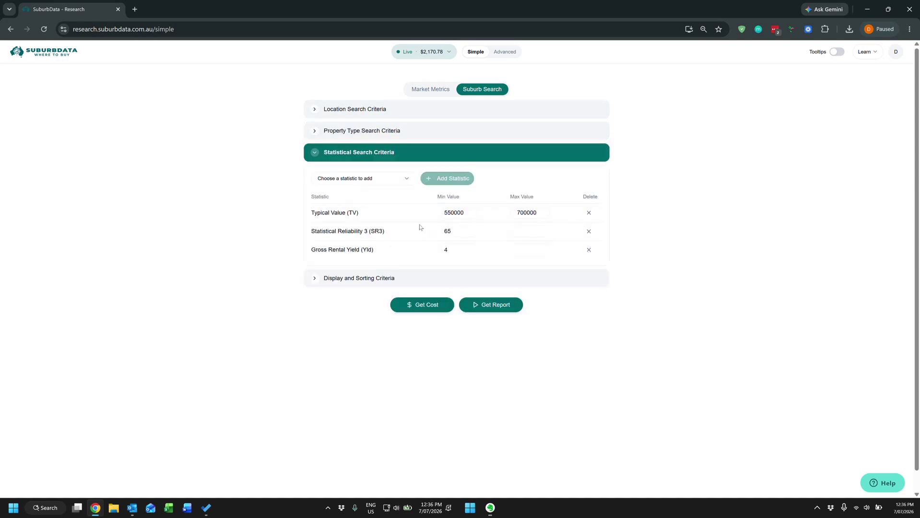
double_click(468, 214)
text(0)
key(Tab)
text(5)
drag(466, 248, 440, 270)
click(468, 231)
text(60)
Check the display and sorting criteria, generate the suburb search report, and examine the matching markets
click(472, 282)
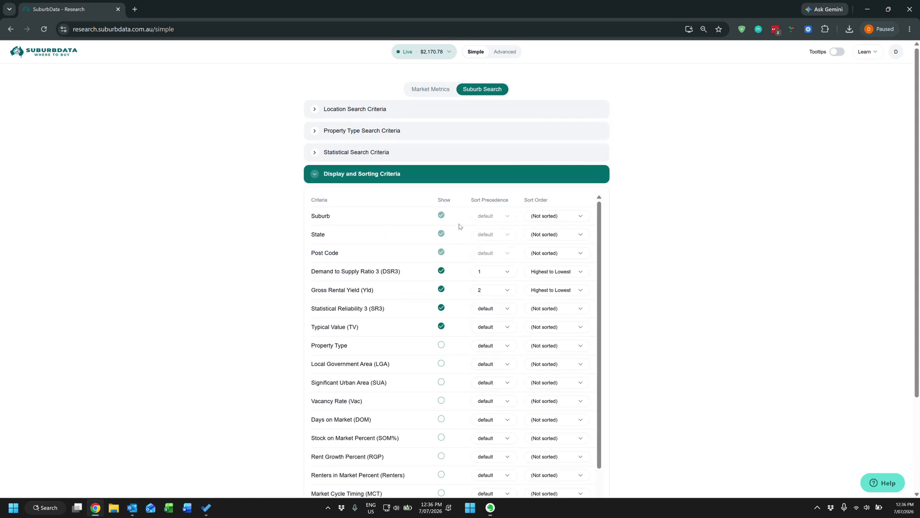
click(438, 179)
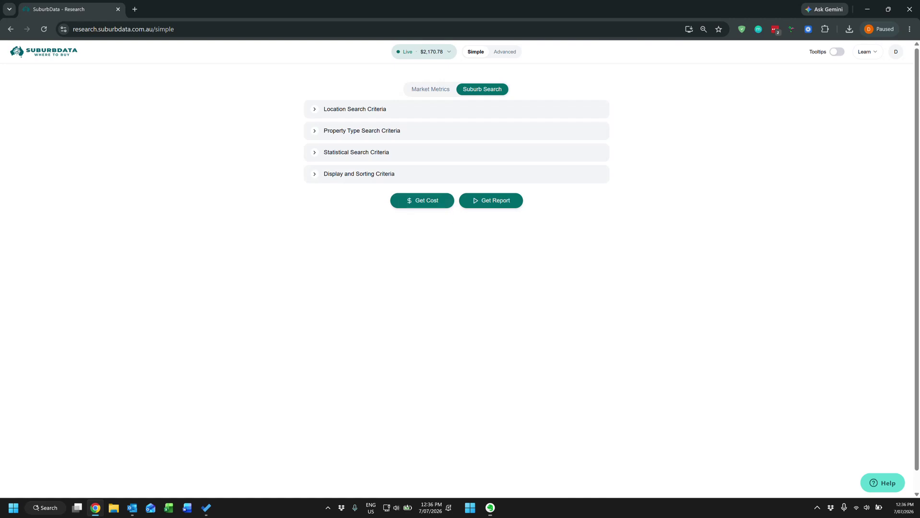
click(483, 204)
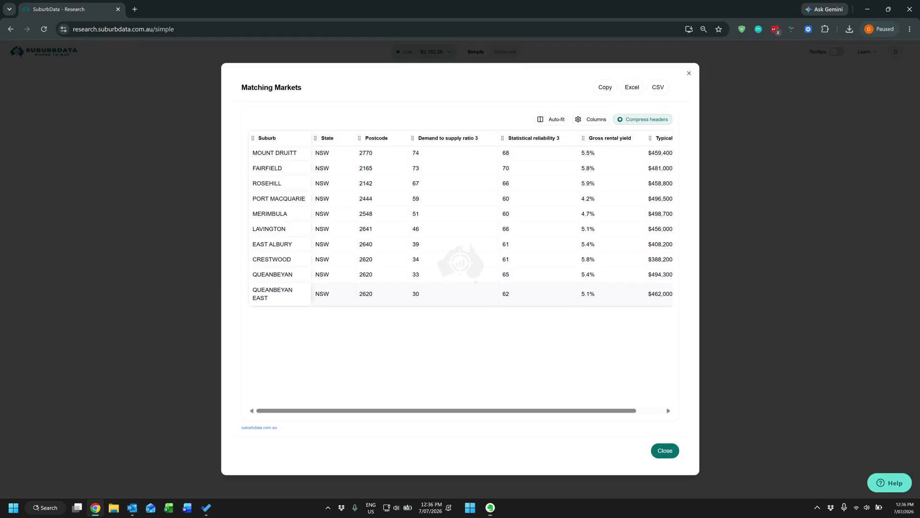
drag(437, 411, 482, 417)
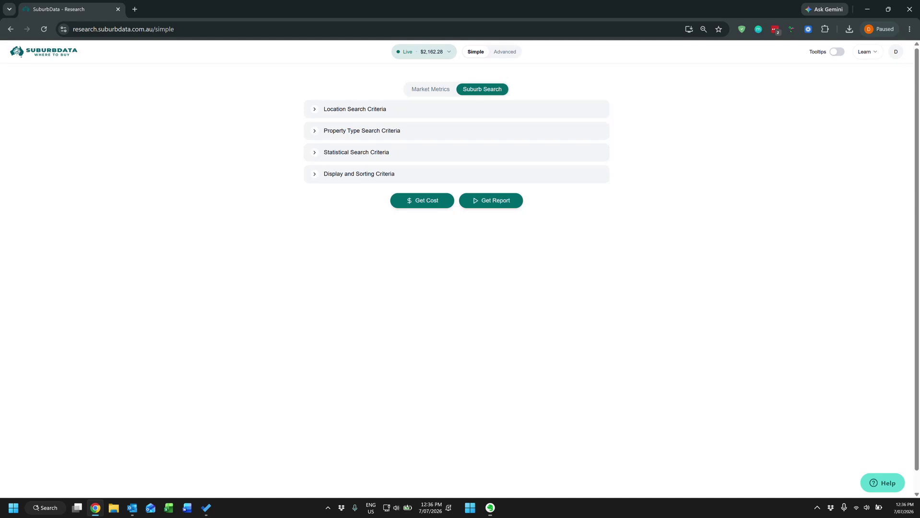
View the research tools offered in Advanced mode and return to Simple mode
click(503, 52)
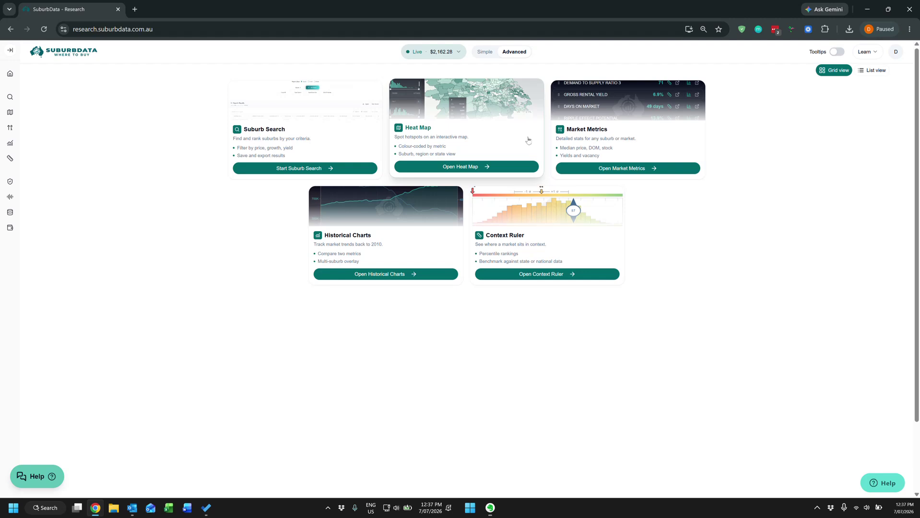
click(485, 52)
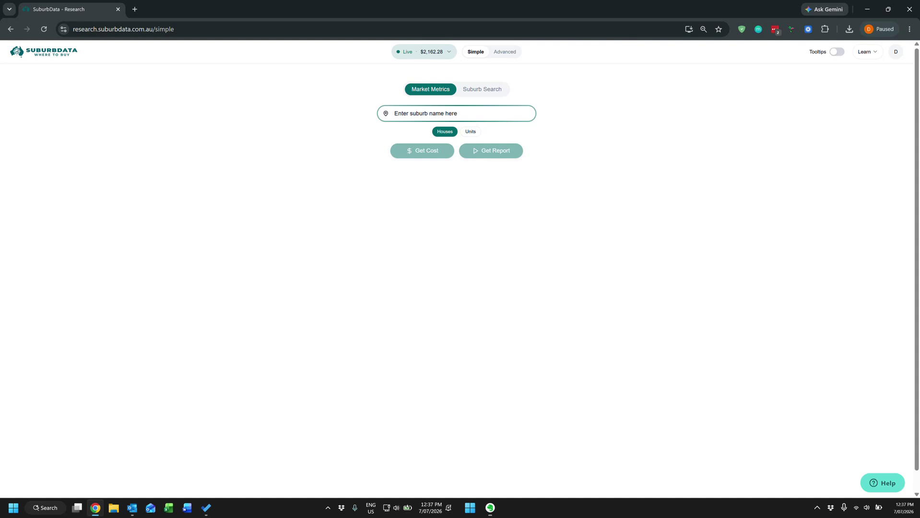
Get the Market Metrics report for houses in AARONS PASS NSW 2850 and examine the data currency note below it
click(455, 114)
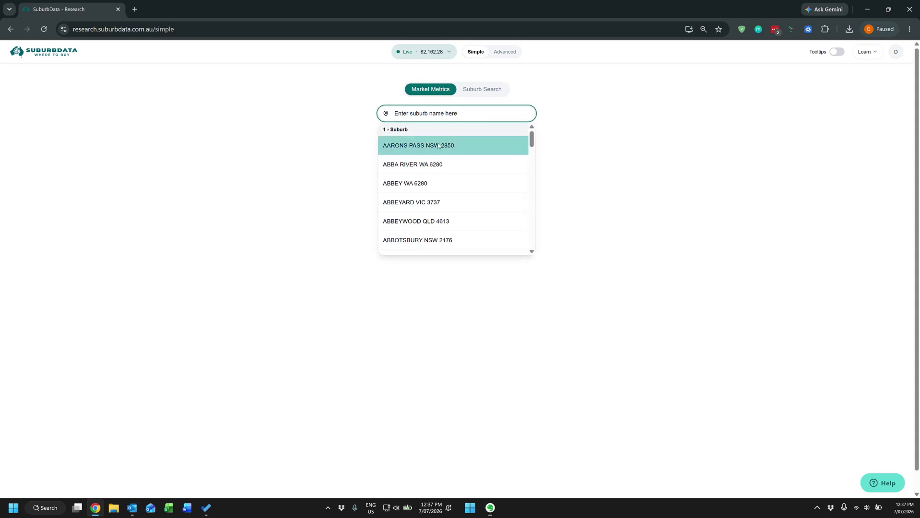
click(487, 146)
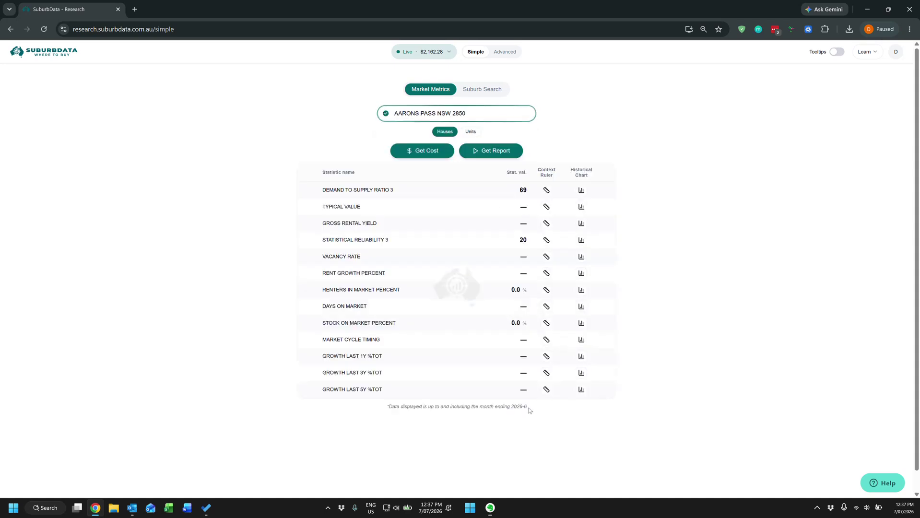
drag(528, 407, 387, 409)
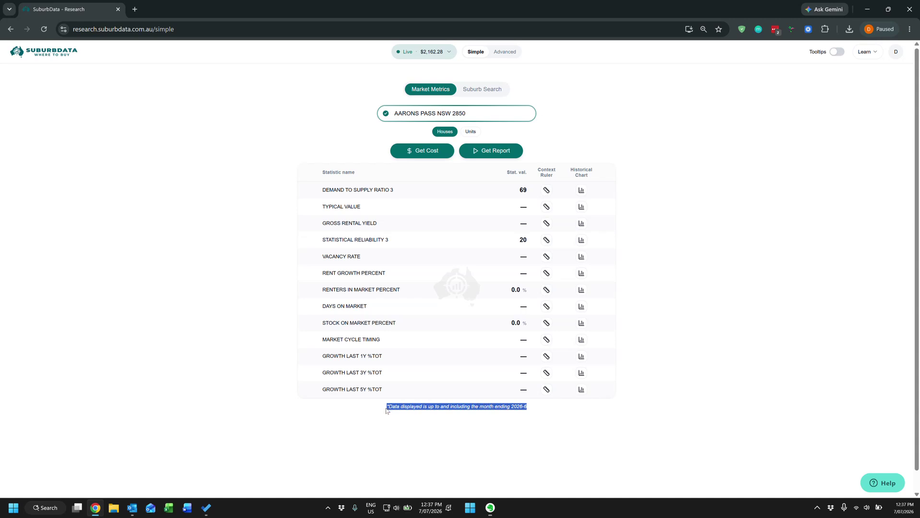
drag(532, 408, 479, 407)
click(504, 438)
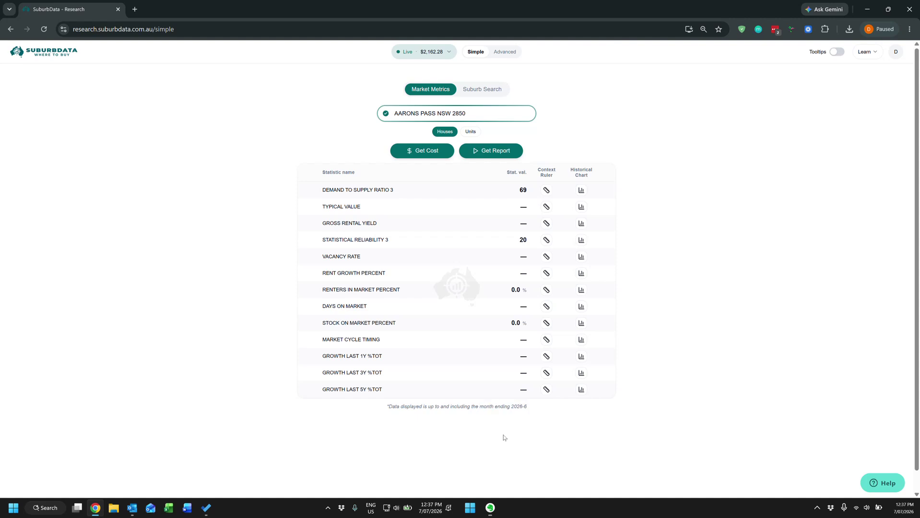